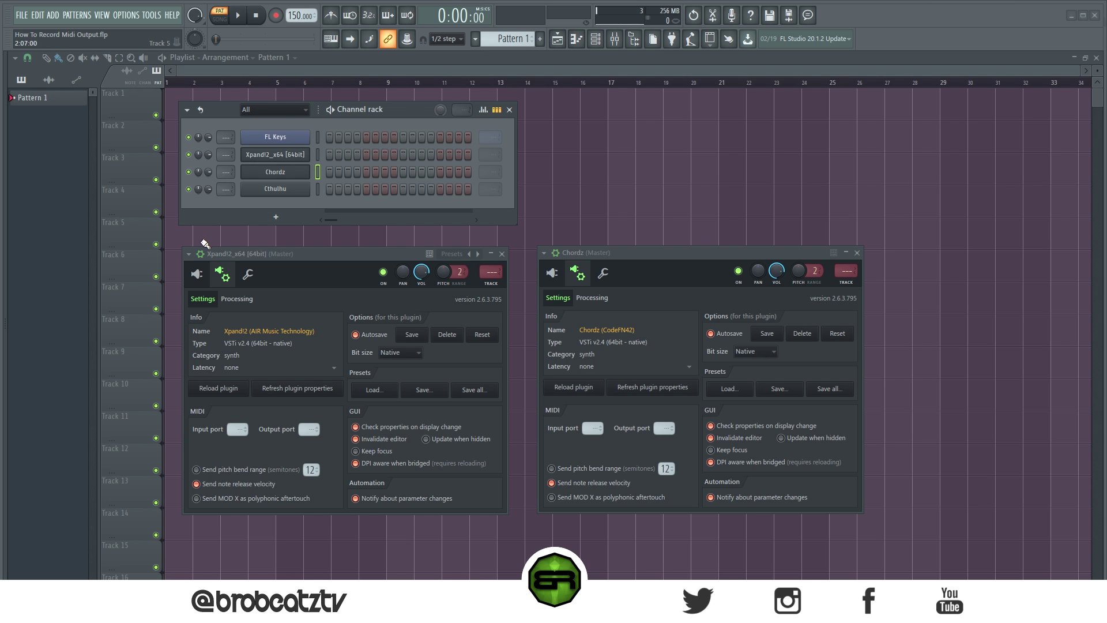
Confirm the single loopMIDI Port in loopMIDI, then move its window aside to reveal FL Studio.
left_click_drag(232, 284, 302, 257)
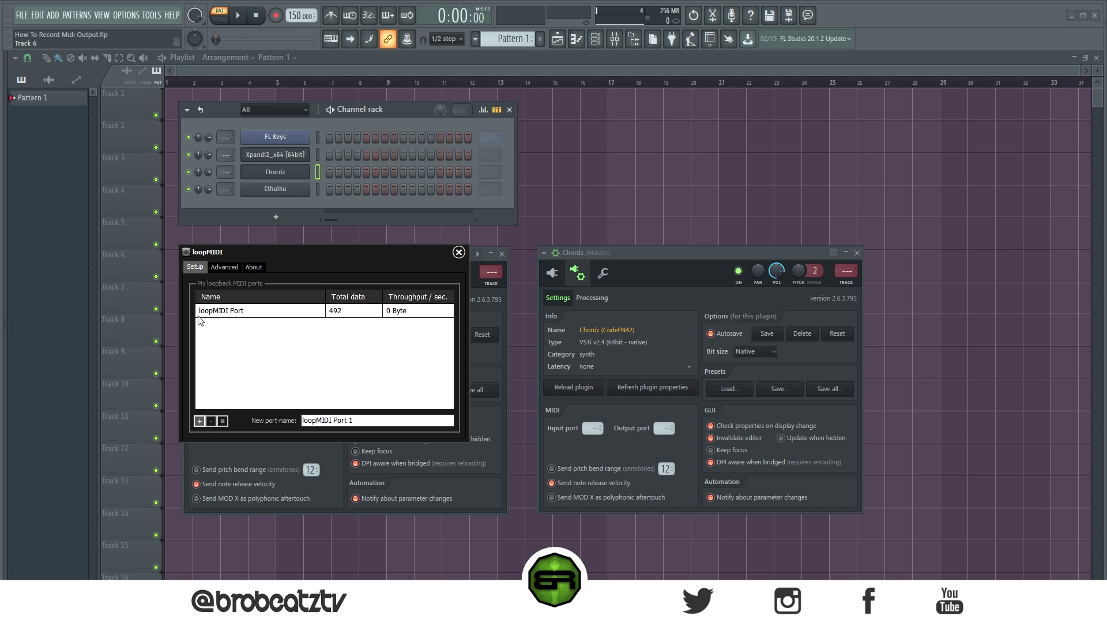
left_click_drag(247, 255, 0, 266)
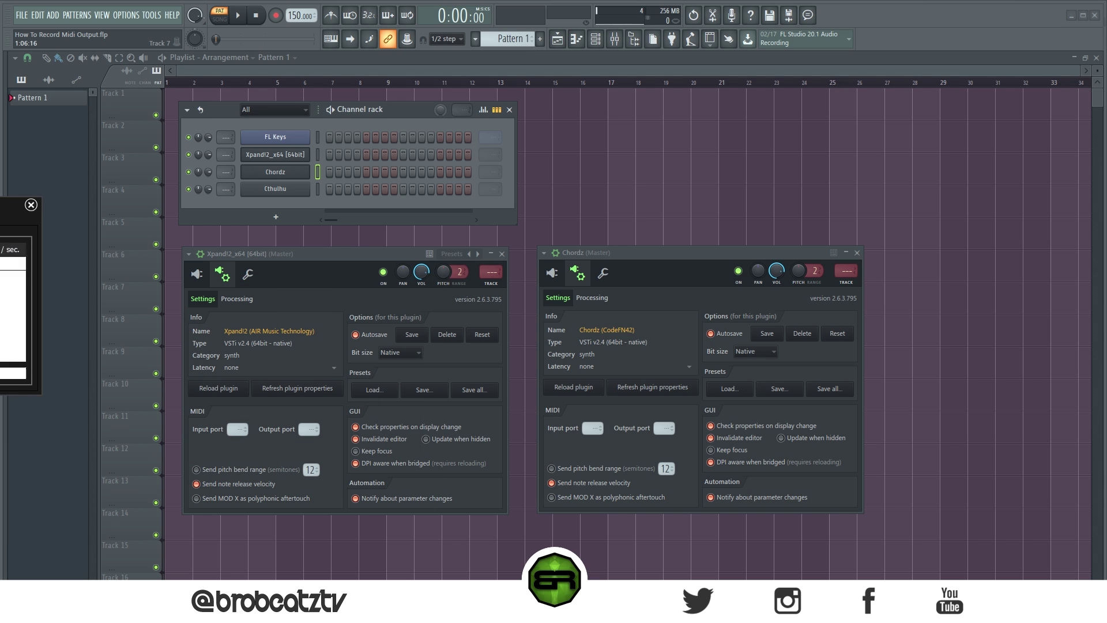
Enable the loopMIDI Port MIDI output on port number 0 in FL Studio's MIDI settings.
left_click(134, 16)
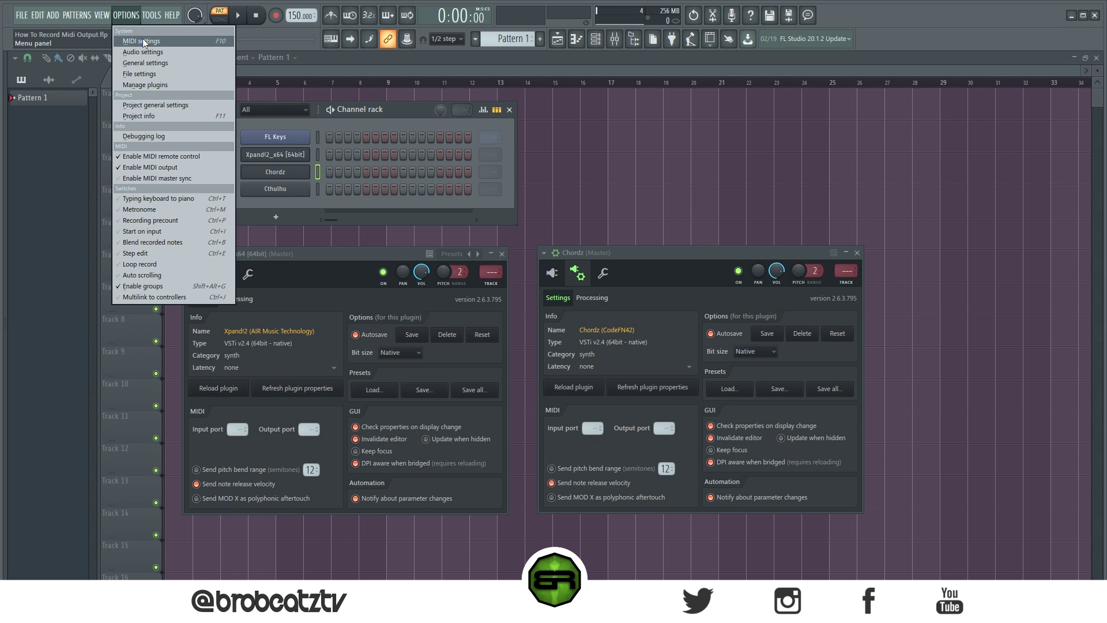
left_click(143, 38)
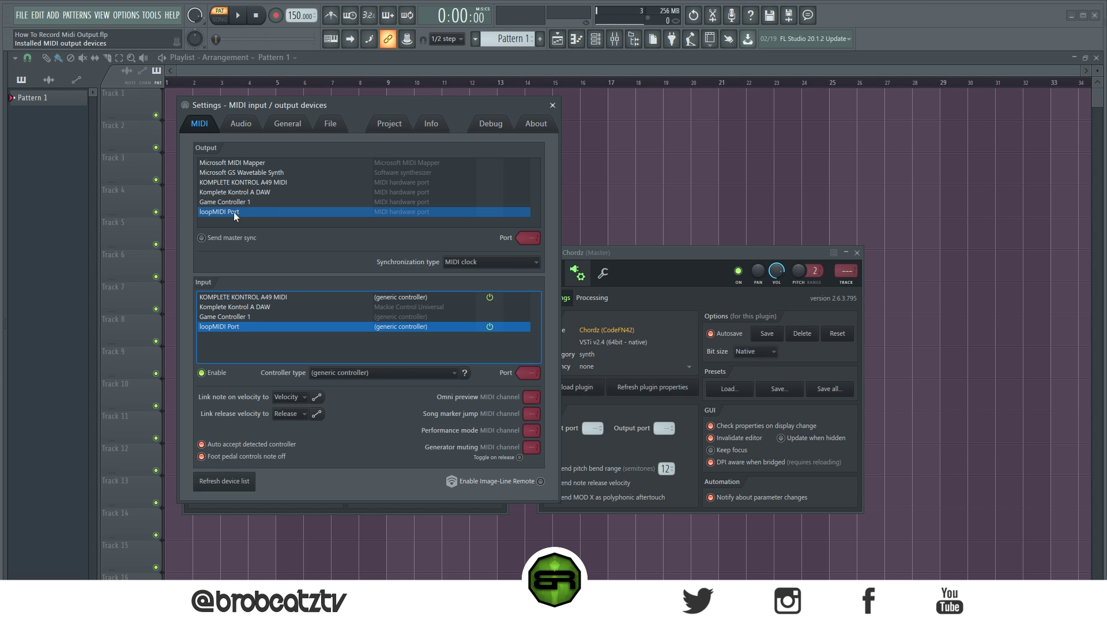
left_click(219, 212)
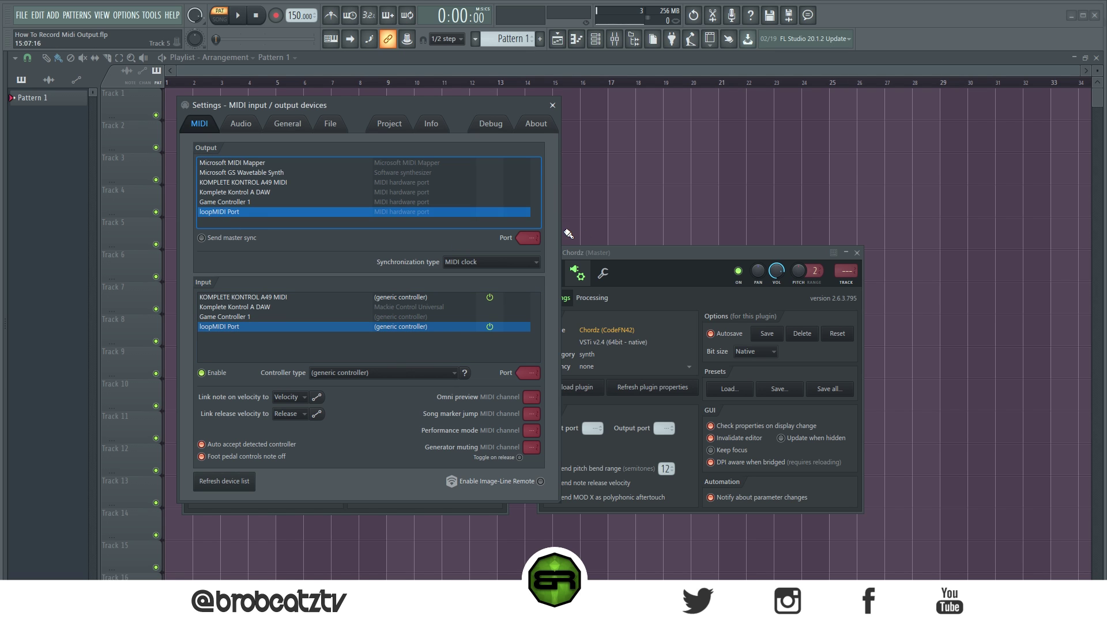
left_click_drag(529, 240, 529, 236)
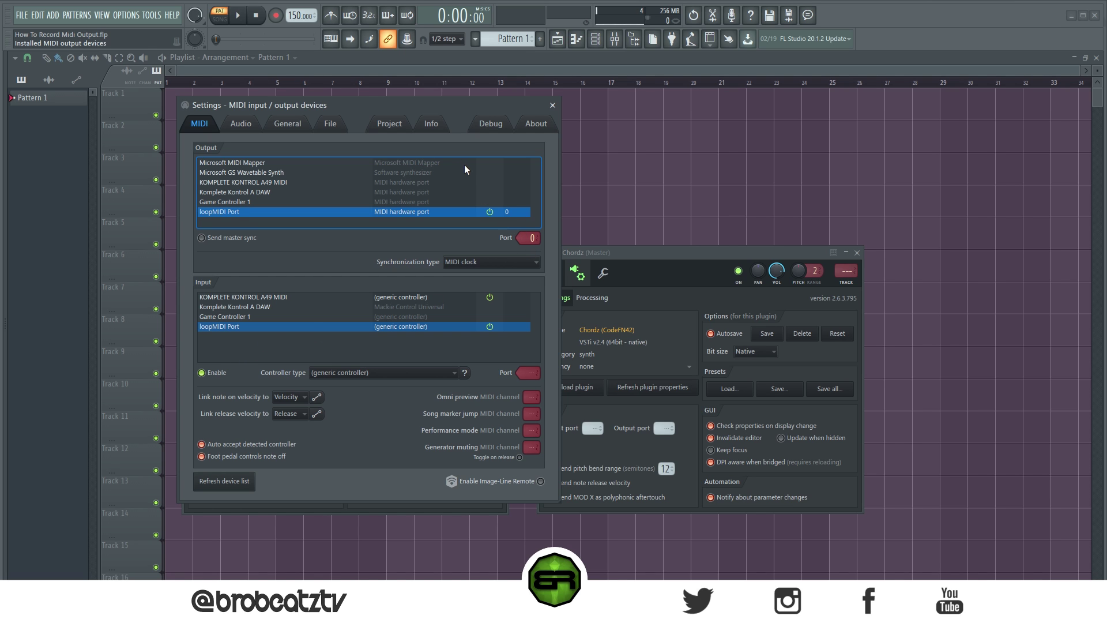
left_click(553, 105)
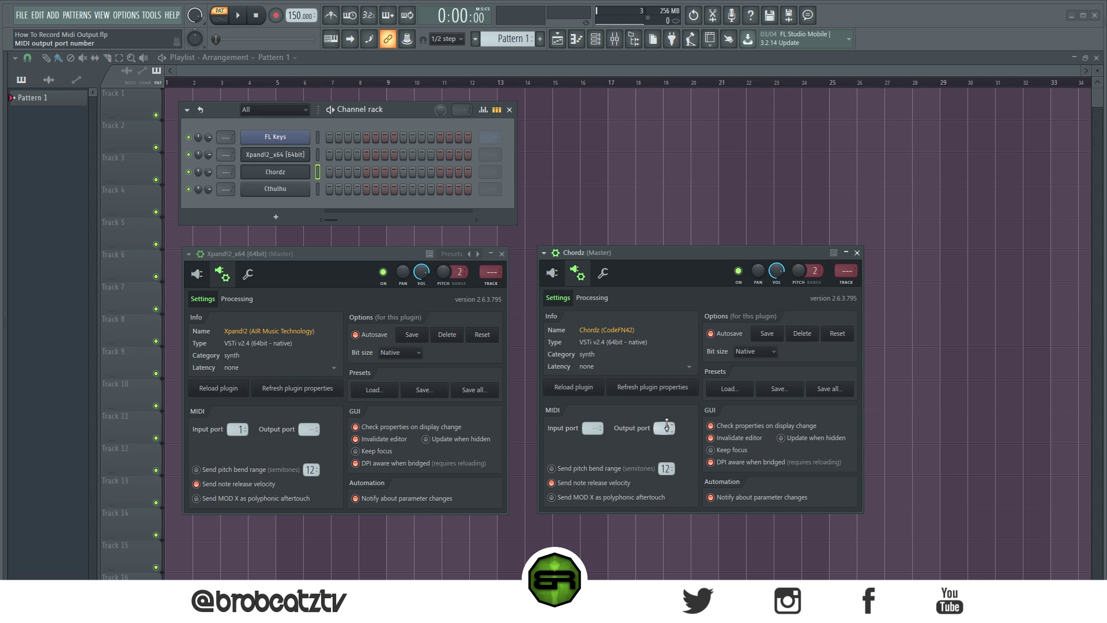
Set the Xpand!2 Input port and Chordz Output port spin boxes both to 1.
scroll(667, 426, "up", 1)
Record a pass into the Chordz pattern with Wait for input armed, then lower Chordz's output port.
left_click(349, 16)
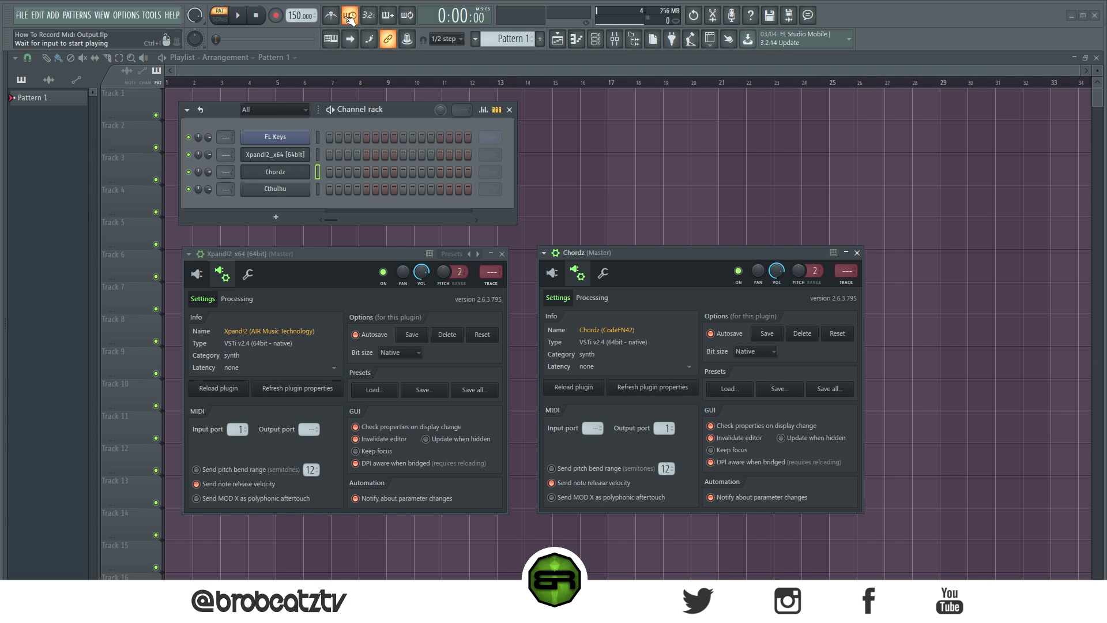
left_click(277, 16)
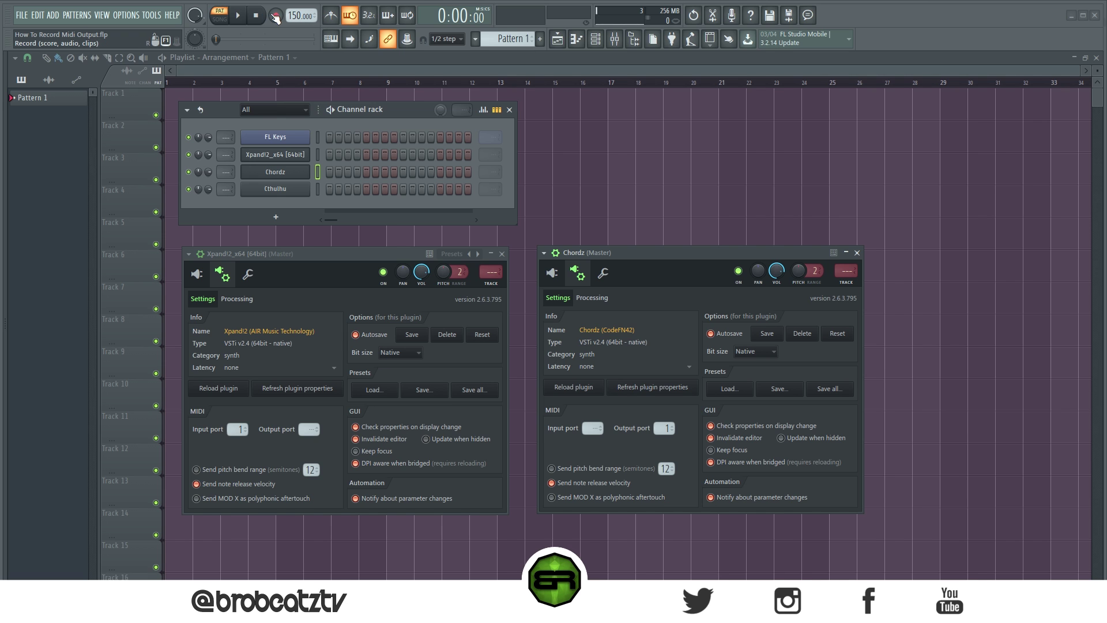
left_click(240, 17)
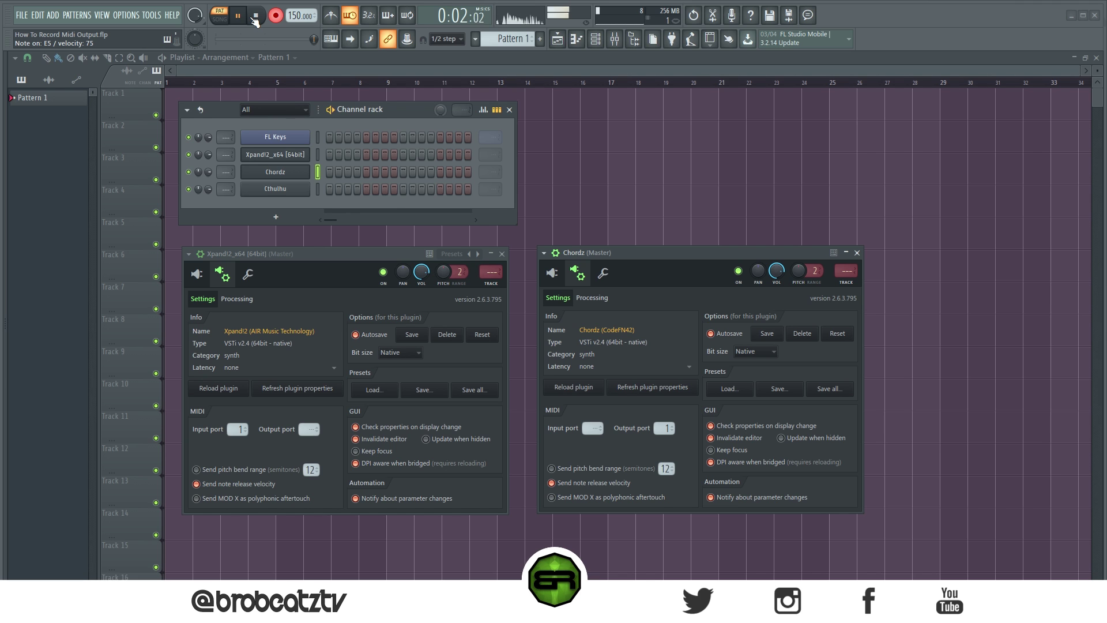
key("space")
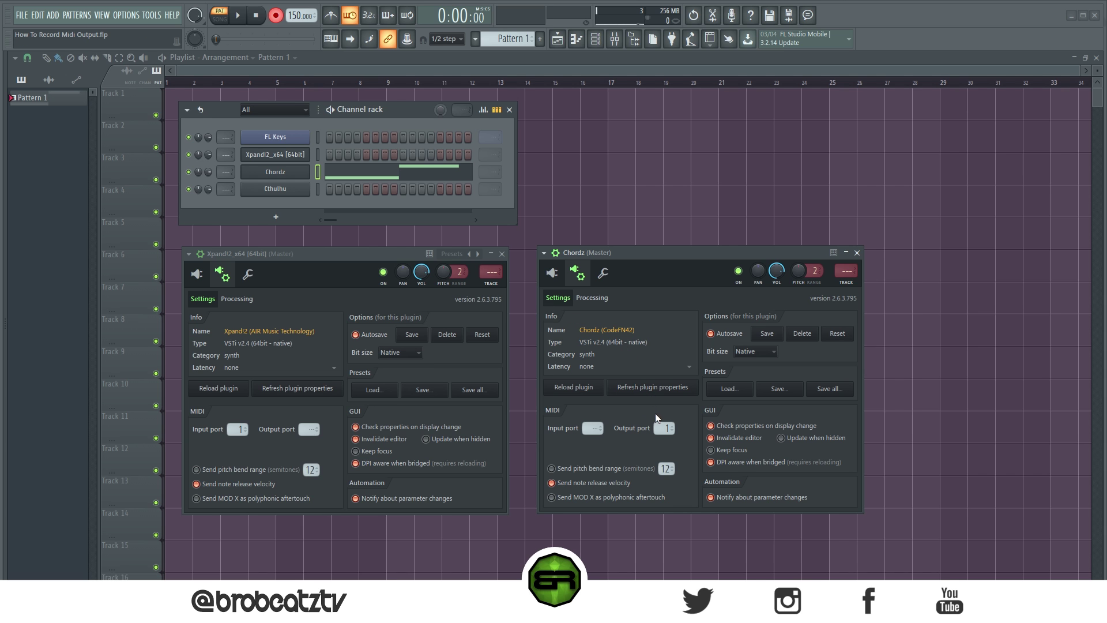
left_click_drag(659, 429, 630, 519)
Select the Xpand!2 channel as the recording target.
left_click(317, 155)
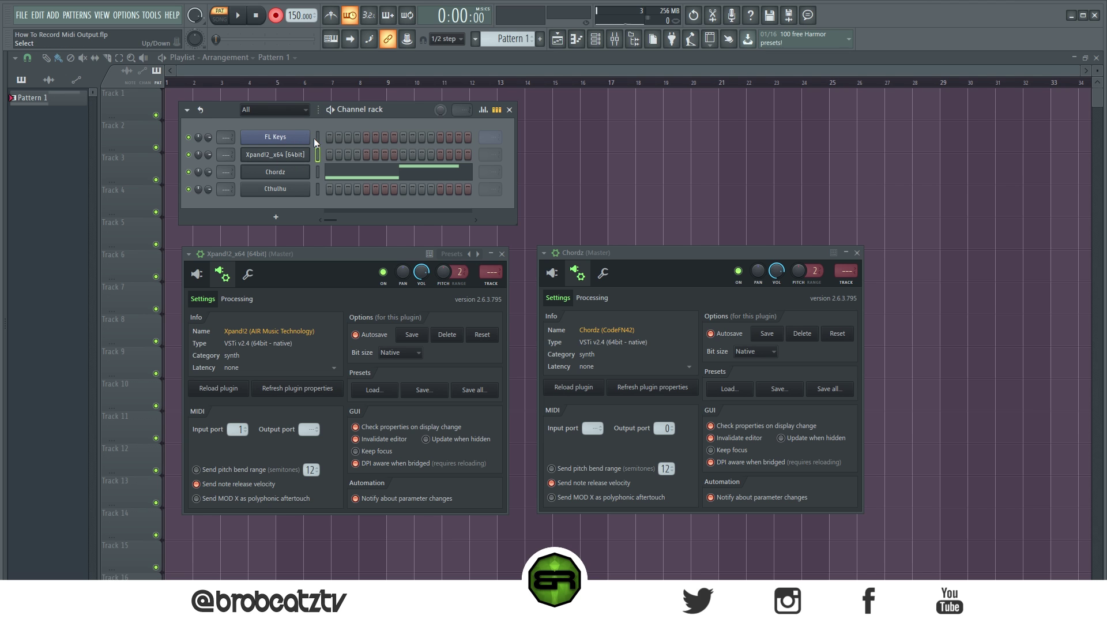
Turn off Wait for input and record a short pass into FL Keys.
left_click(349, 15)
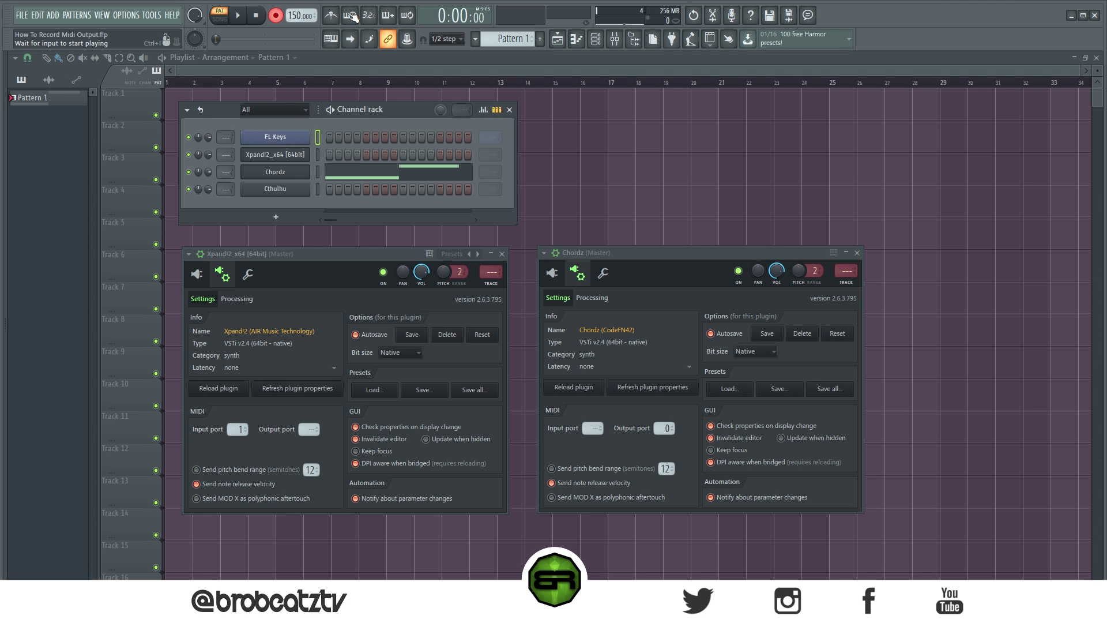
left_click(242, 17)
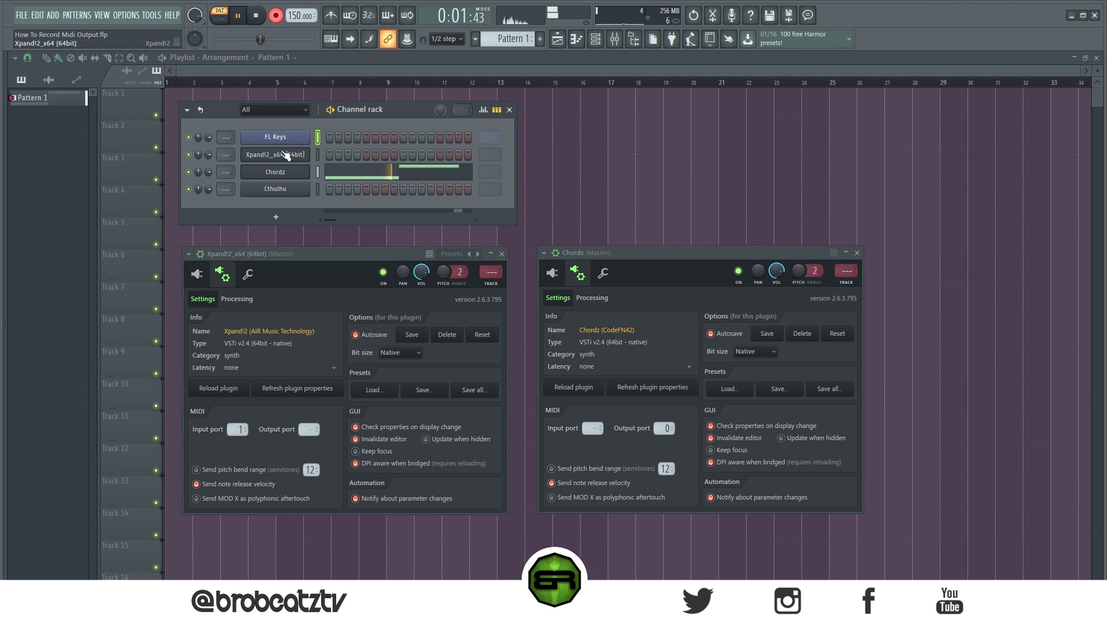
key("space")
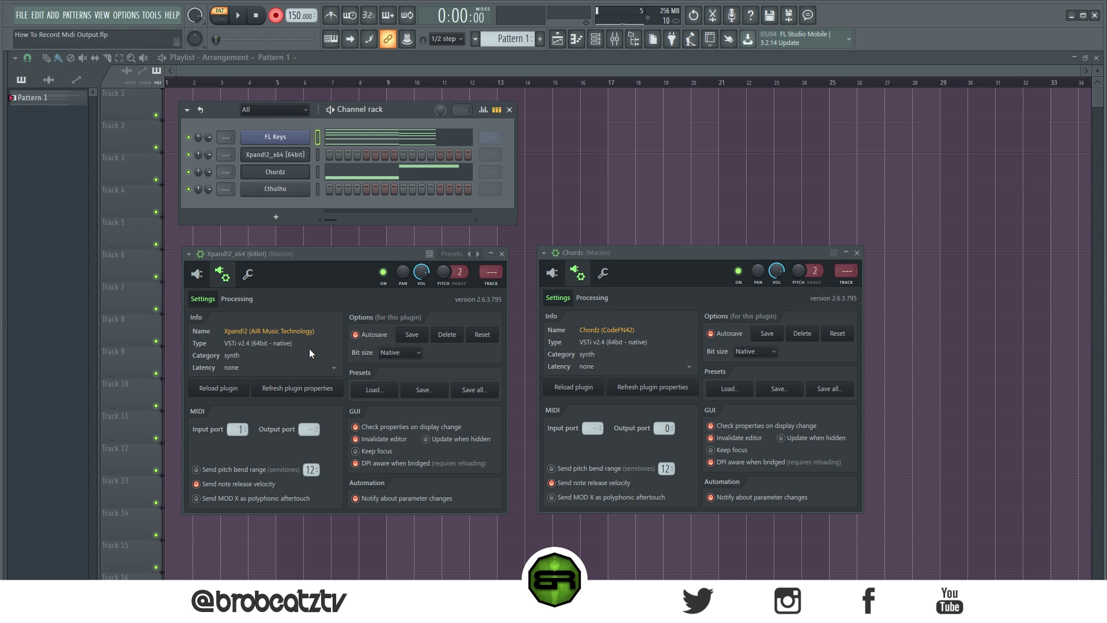
Record a pass into Xpand!2, then reselect the Chordz and Xpand!2 channels.
left_click(316, 154)
key("space")
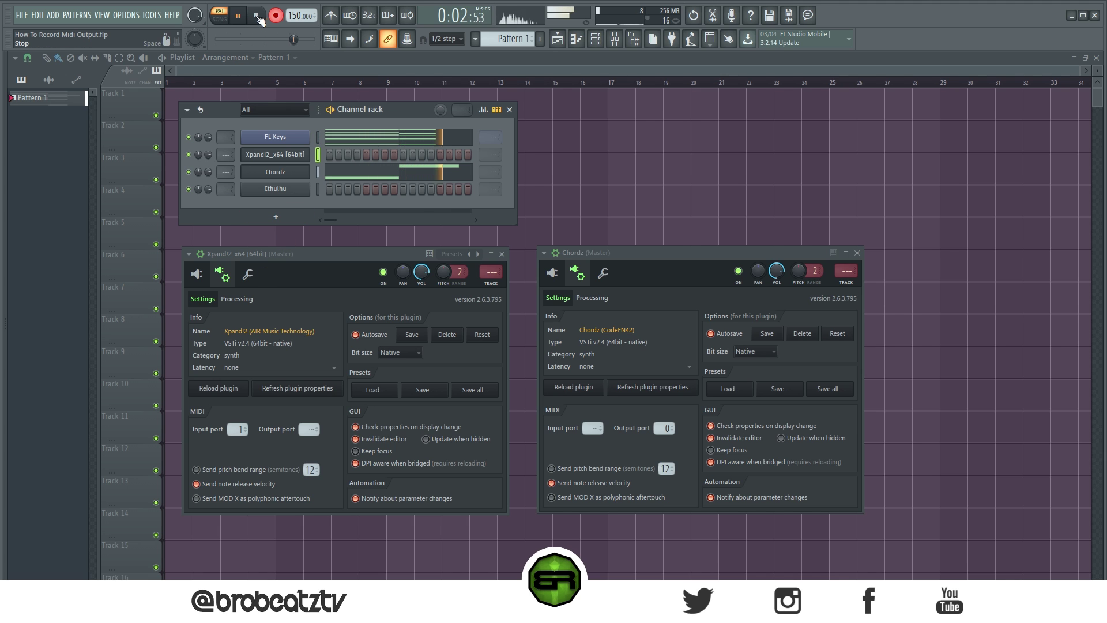
left_click(258, 17)
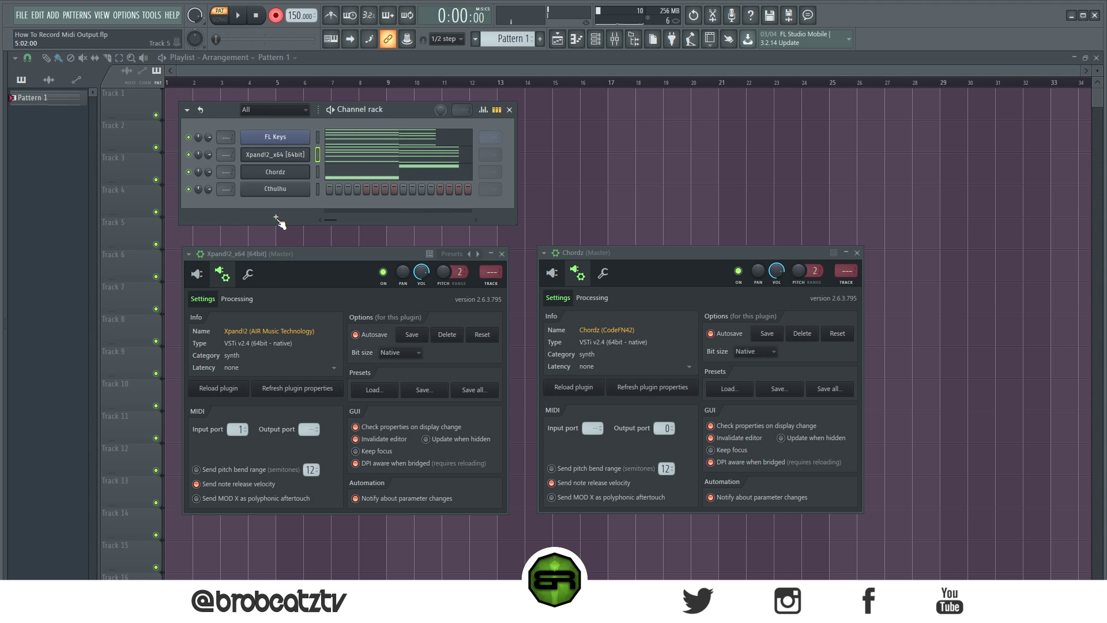
left_click(317, 171)
left_click(317, 154)
Close the Xpand!2 and Chordz windows and open Cthulhu's plugin settings beside the Channel rack.
scroll(317, 149, "up", 1)
left_click(317, 189)
left_click(501, 253)
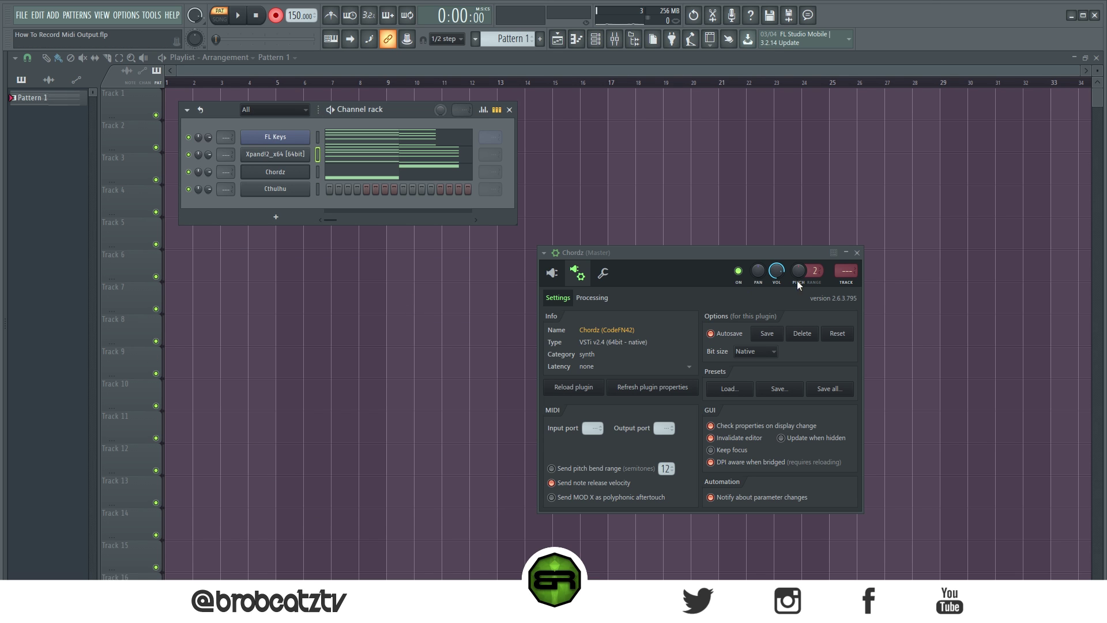
left_click(857, 252)
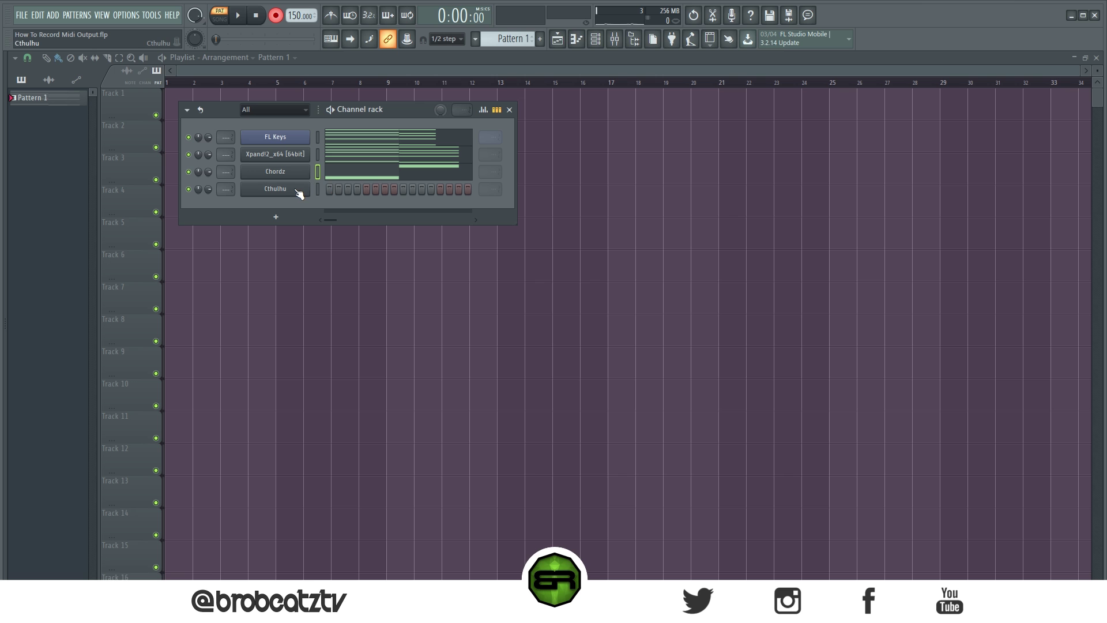
left_click(296, 190)
left_click_drag(625, 254, 578, 221)
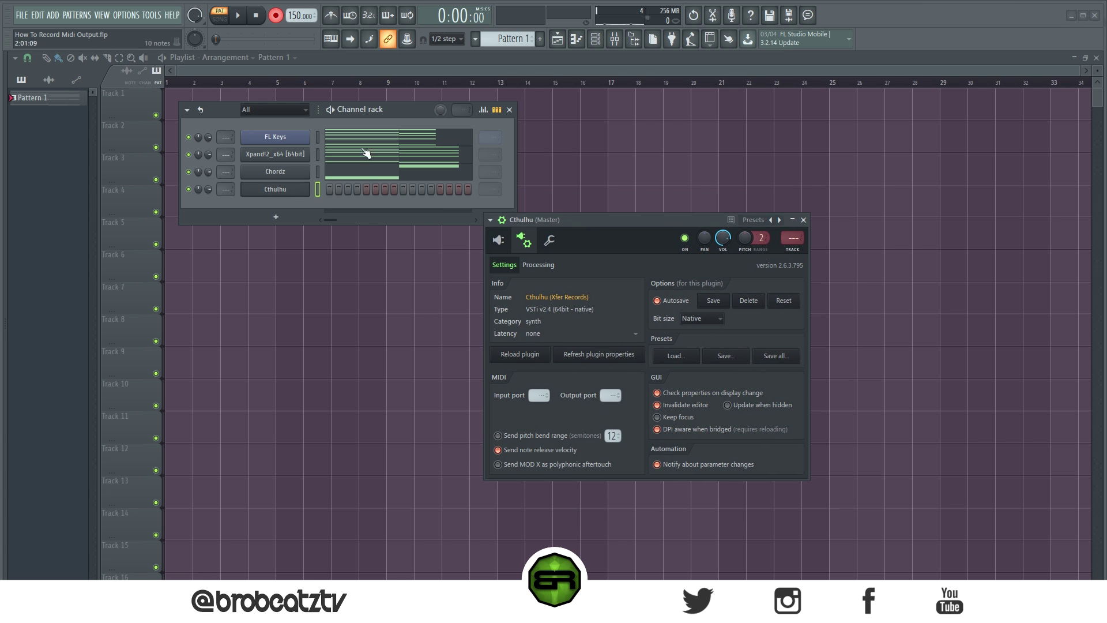
Cut the recorded notes from FL Keys, Xpand!2 and Chordz, and remove the Chordz channel.
right_click(281, 136)
left_click(423, 140)
right_click(306, 152)
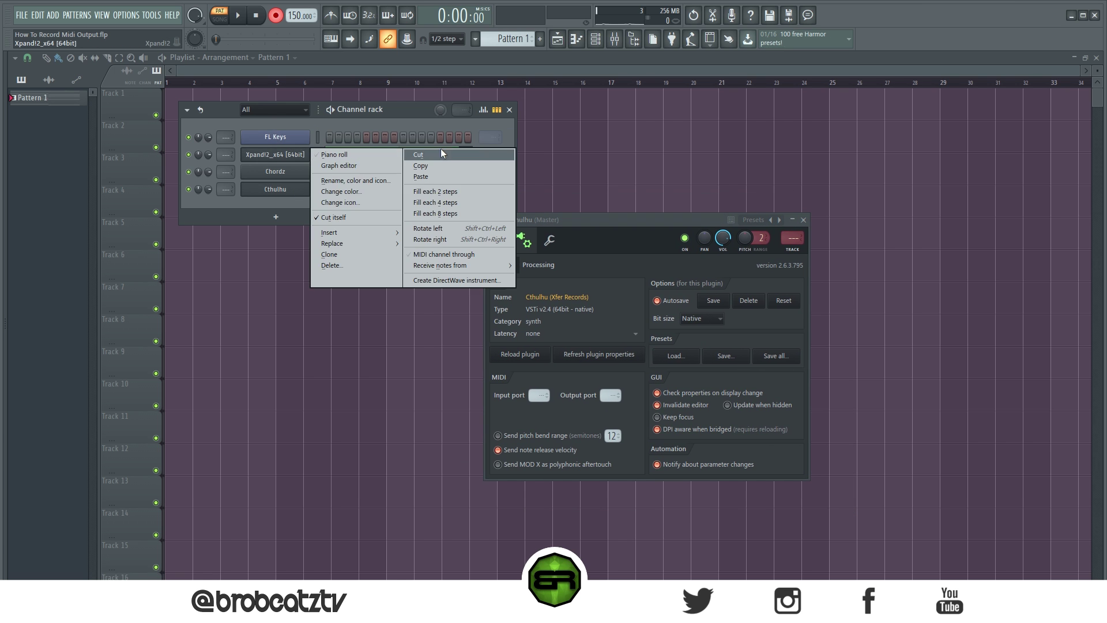
left_click(437, 151)
right_click(307, 169)
left_click(427, 173)
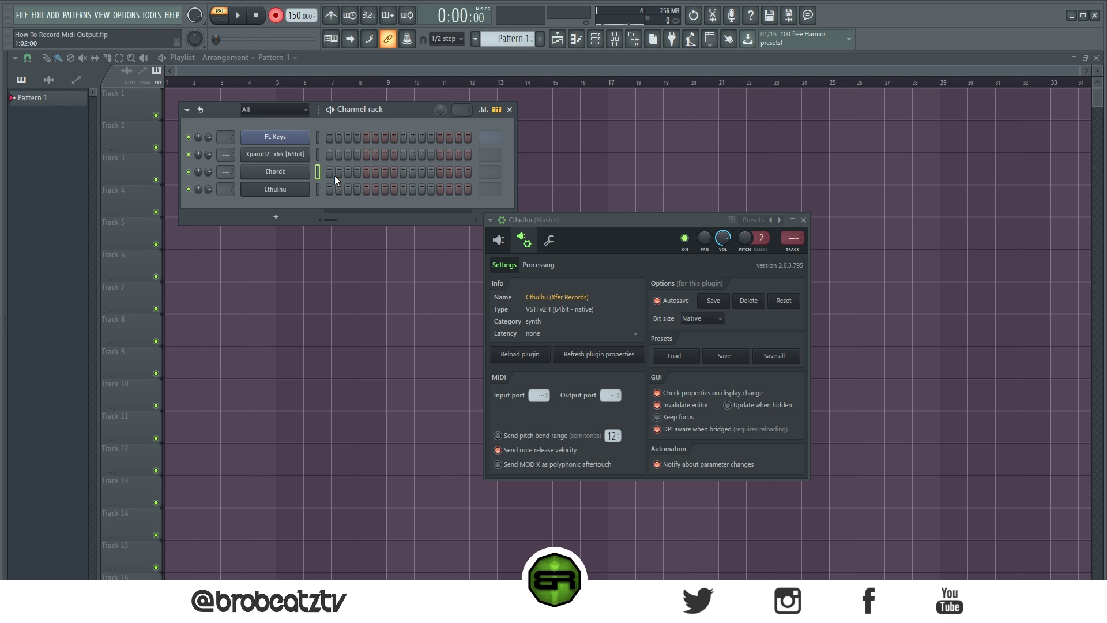
key("alt+Delete")
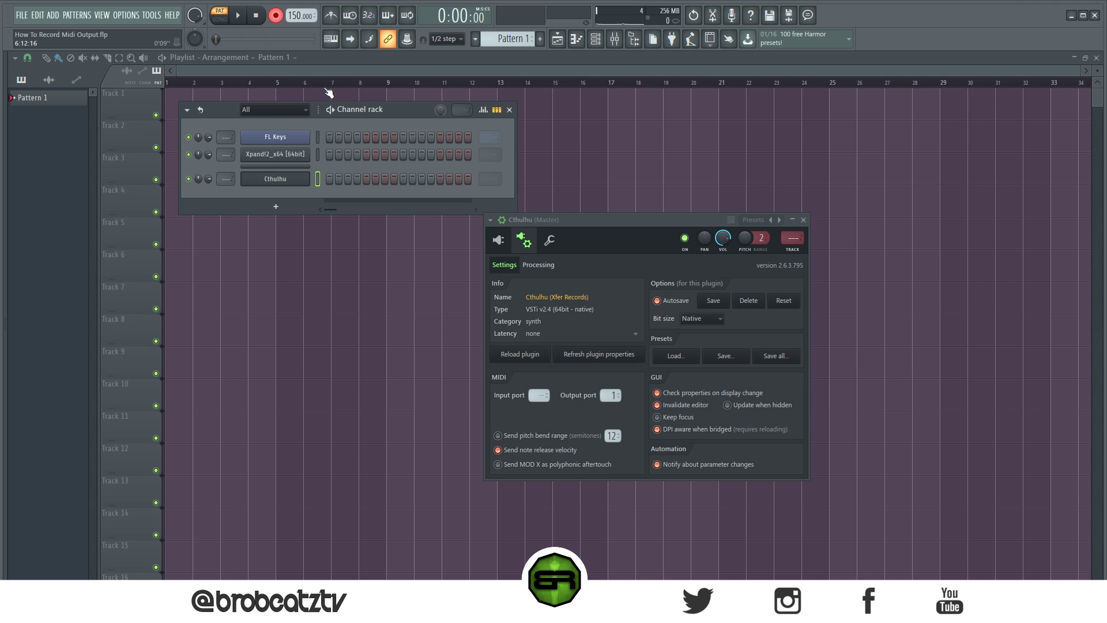
Record a chord pass into Cthulhu's pattern with Wait for input enabled, then stop.
left_click(349, 15)
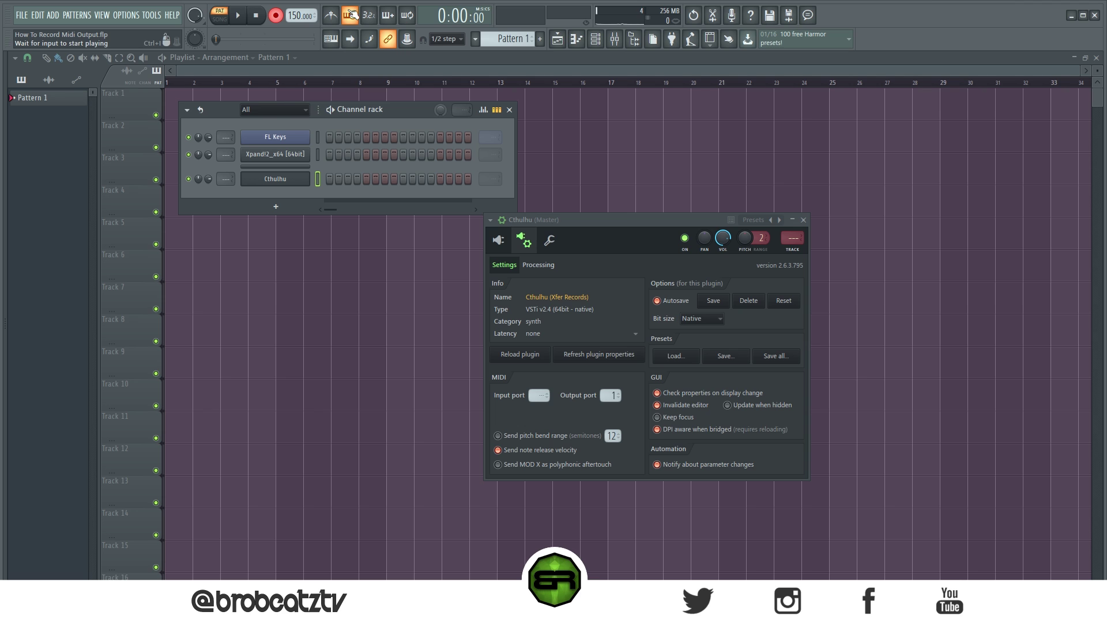
left_click(239, 17)
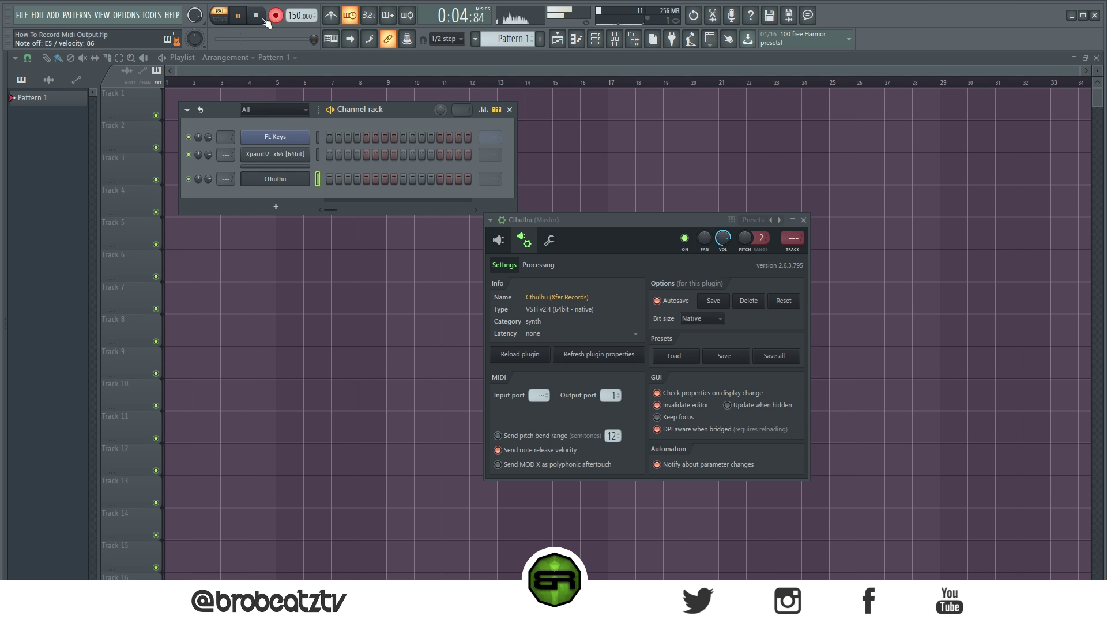
left_click(257, 17)
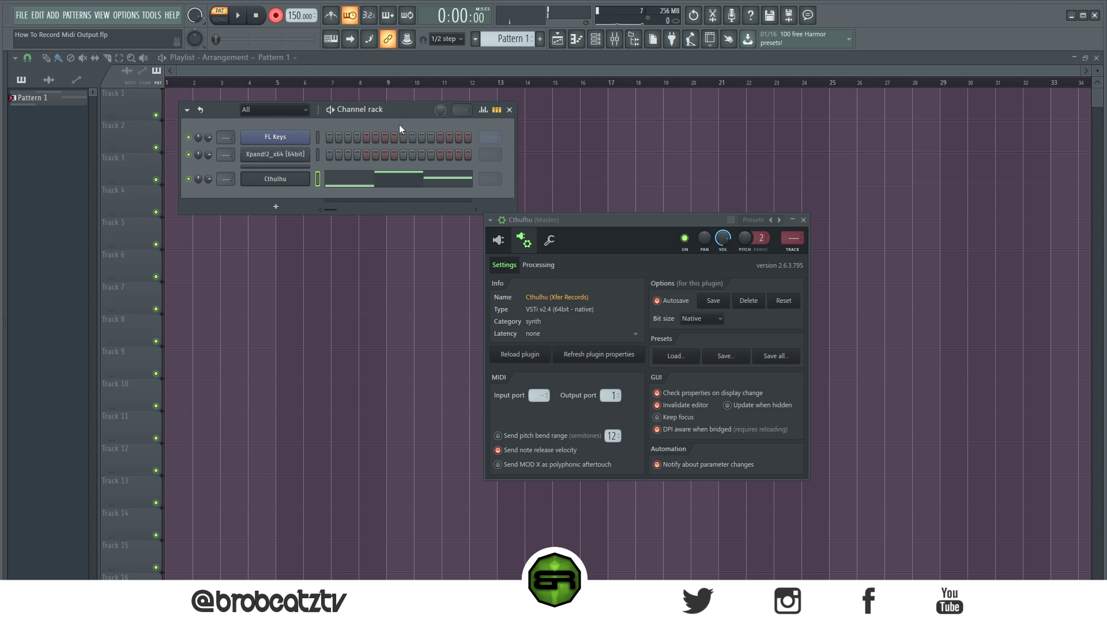
Switch Cthulhu's output port to 0 and start recording into the Xpand!2 channel.
left_click_drag(615, 392, 610, 398)
left_click(317, 154)
key("space")
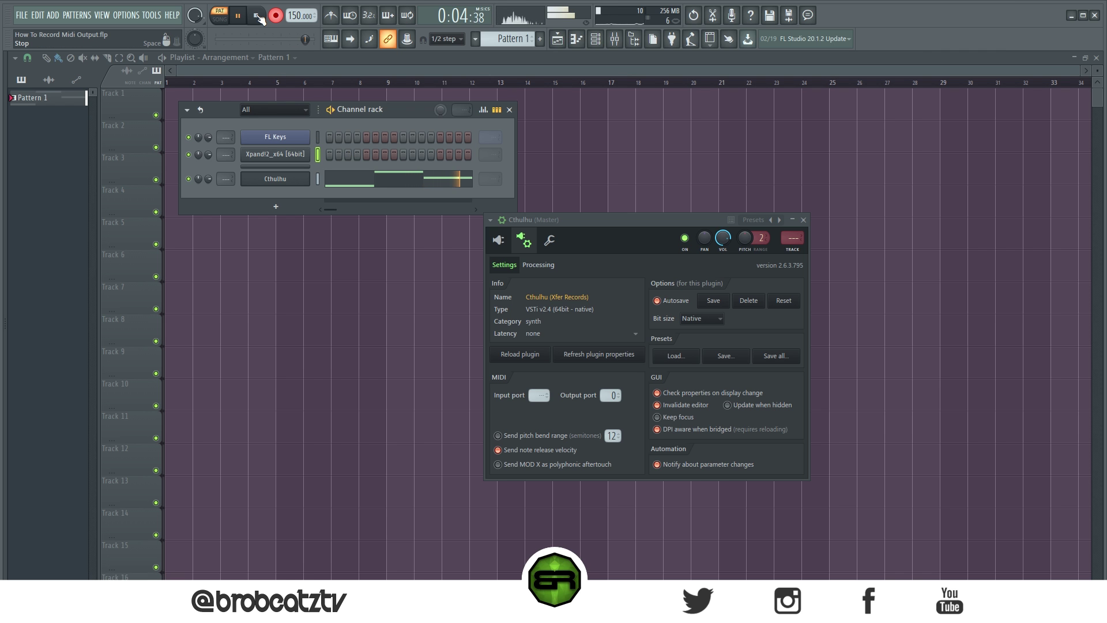
Stop recording, open Xpand!2's piano roll, and close the Cthulhu settings window.
left_click(257, 16)
left_click(354, 166)
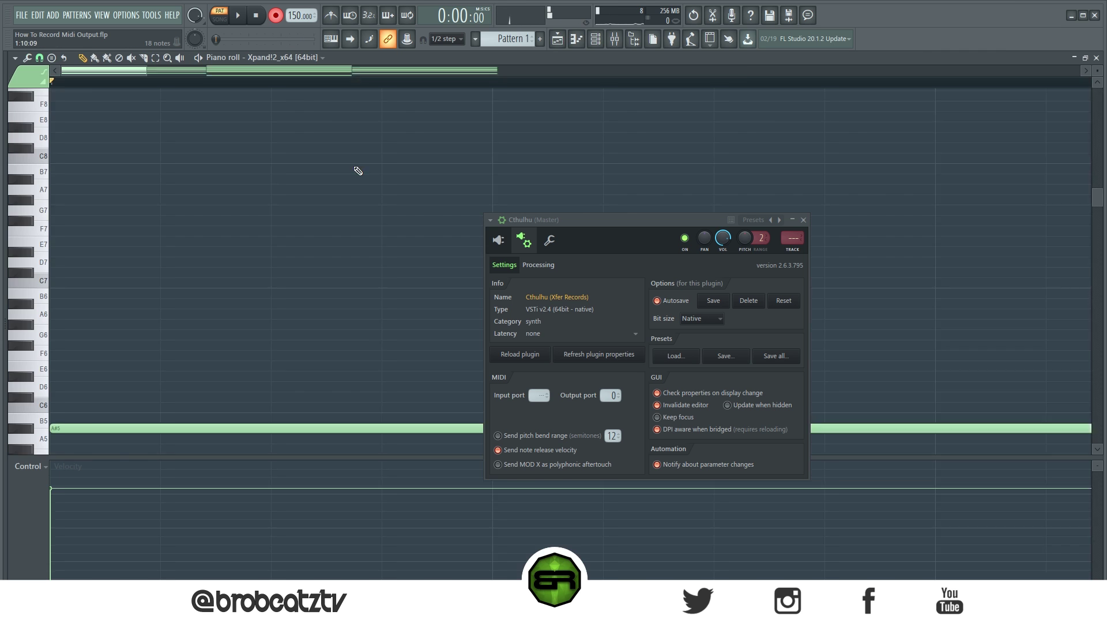
scroll(357, 315, "down", 6)
left_click(803, 220)
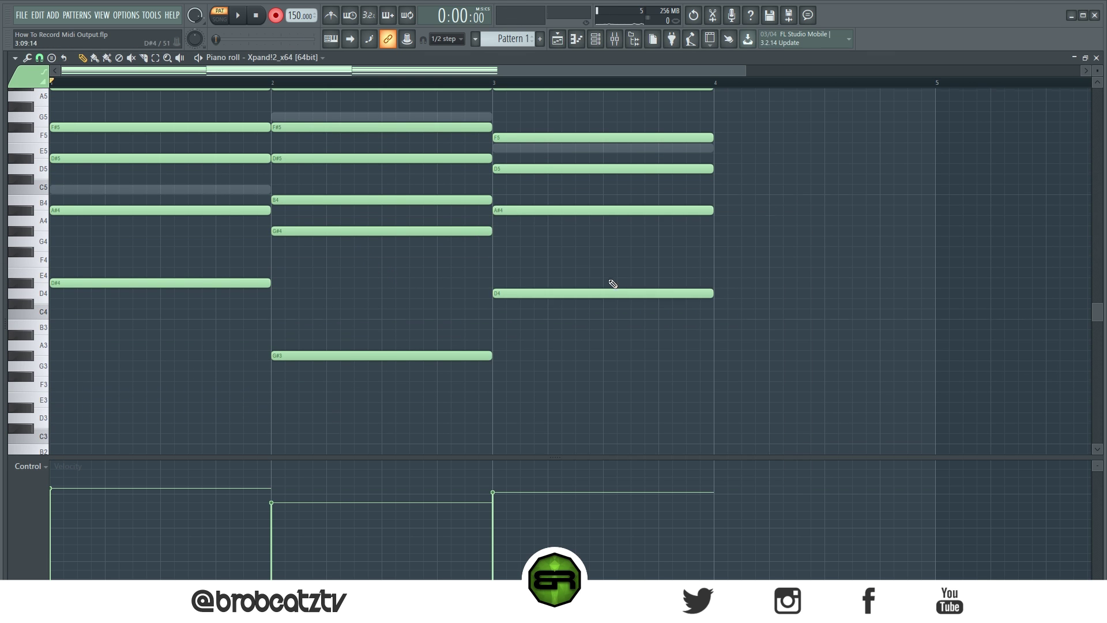
scroll(612, 283, "up", 2)
scroll(612, 283, "down", 2)
Delete the second chord's inner notes, leaving only D#6 and G#3.
right_click(403, 293)
right_click(346, 137)
right_click(346, 148)
right_click(348, 220)
right_click(348, 262)
right_click(351, 189)
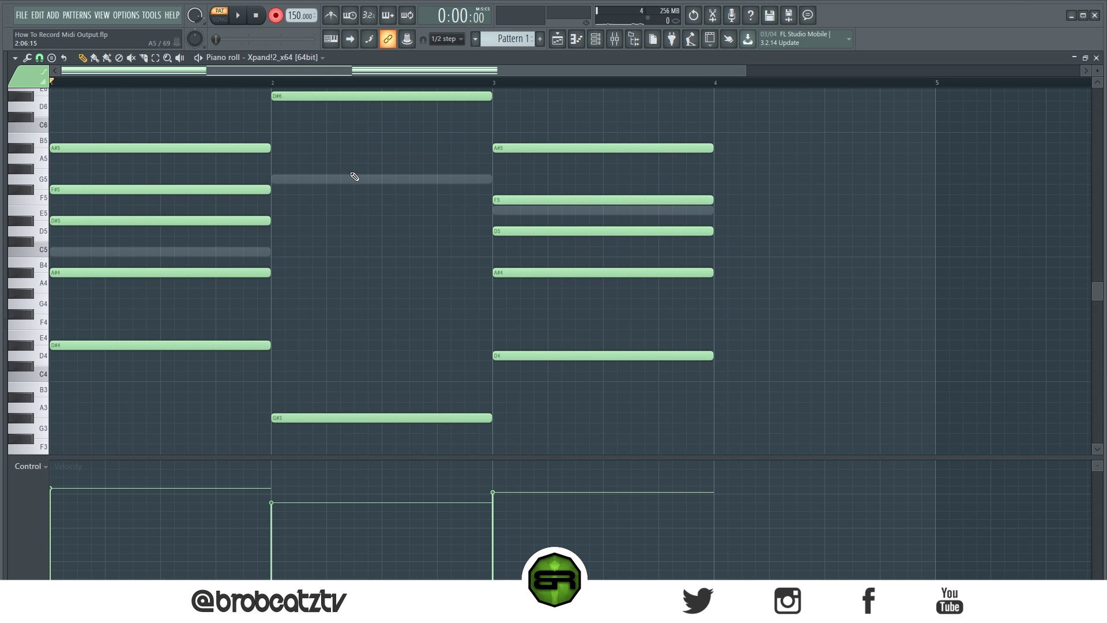
left_click(557, 40)
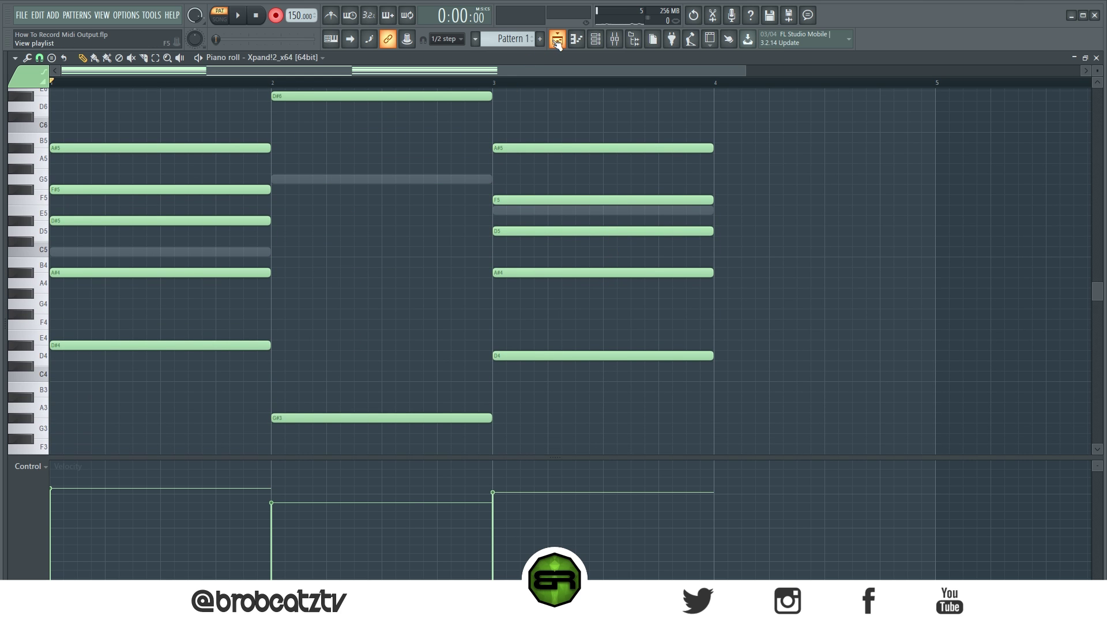